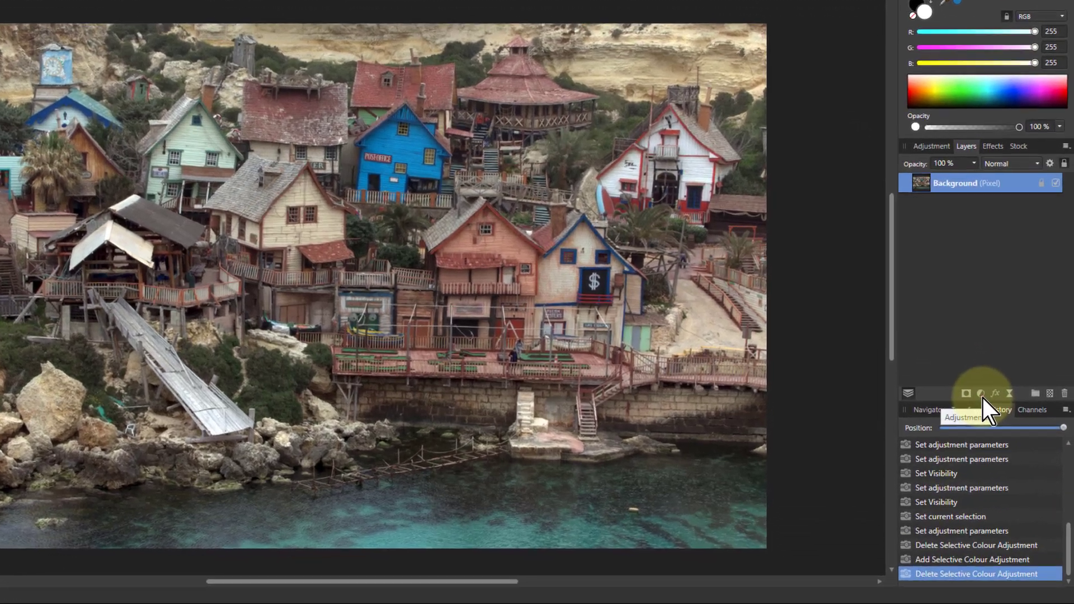
Step: Add a Selective Colour adjustment layer above the Background and move its settings window beside the photo
left_click(994, 424)
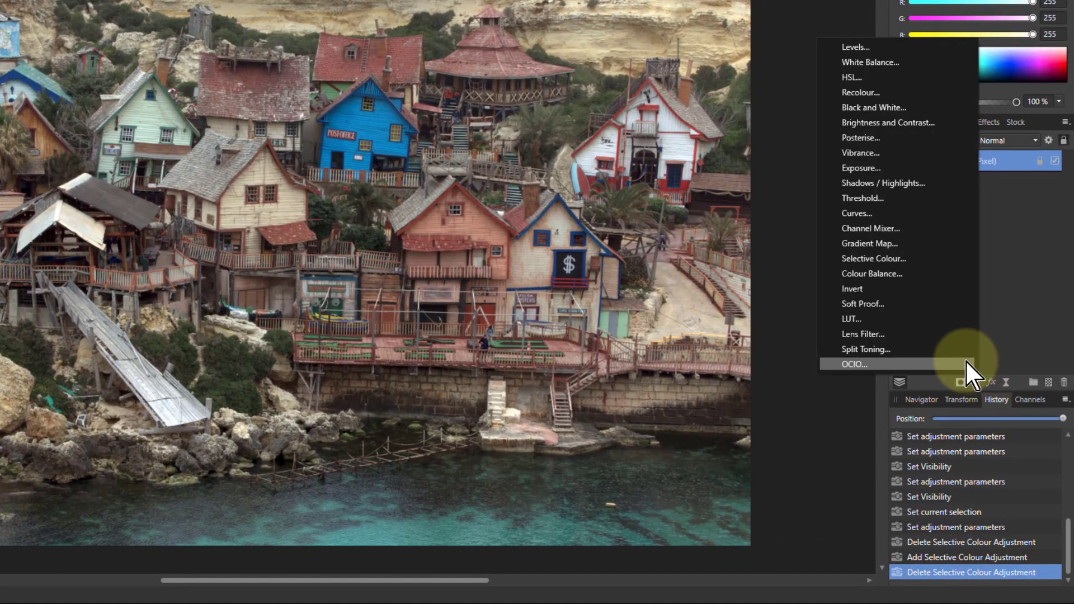
left_click(877, 260)
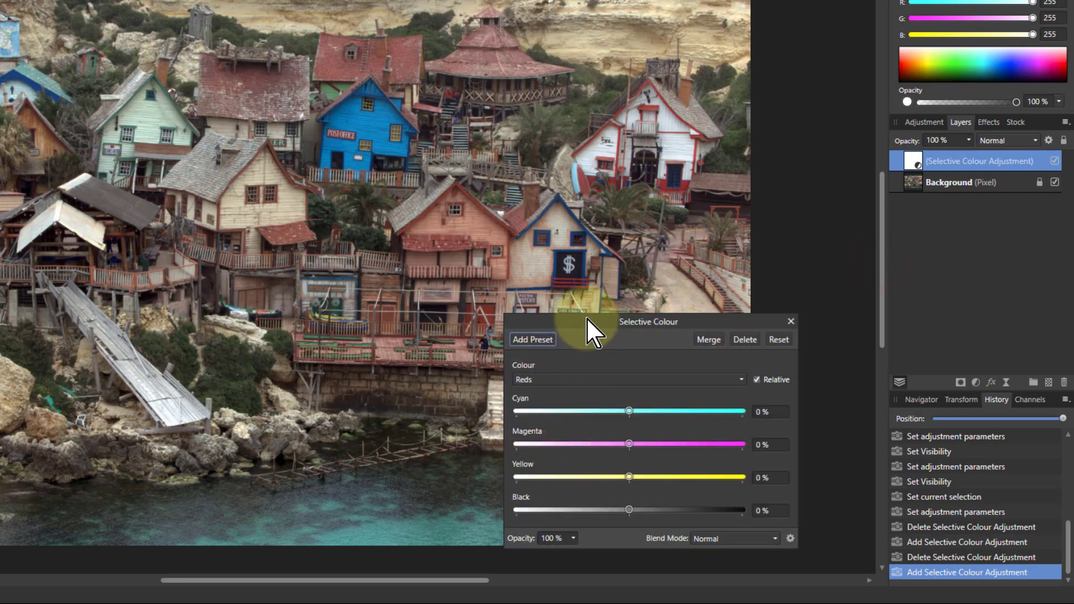
left_click_drag(586, 317, 640, 274)
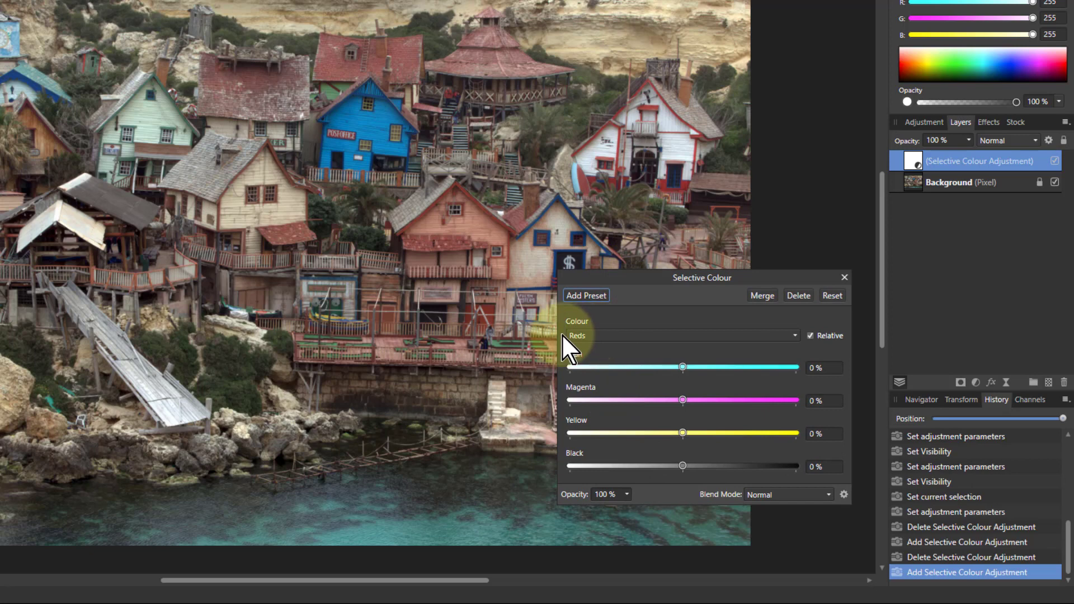
left_click(606, 334)
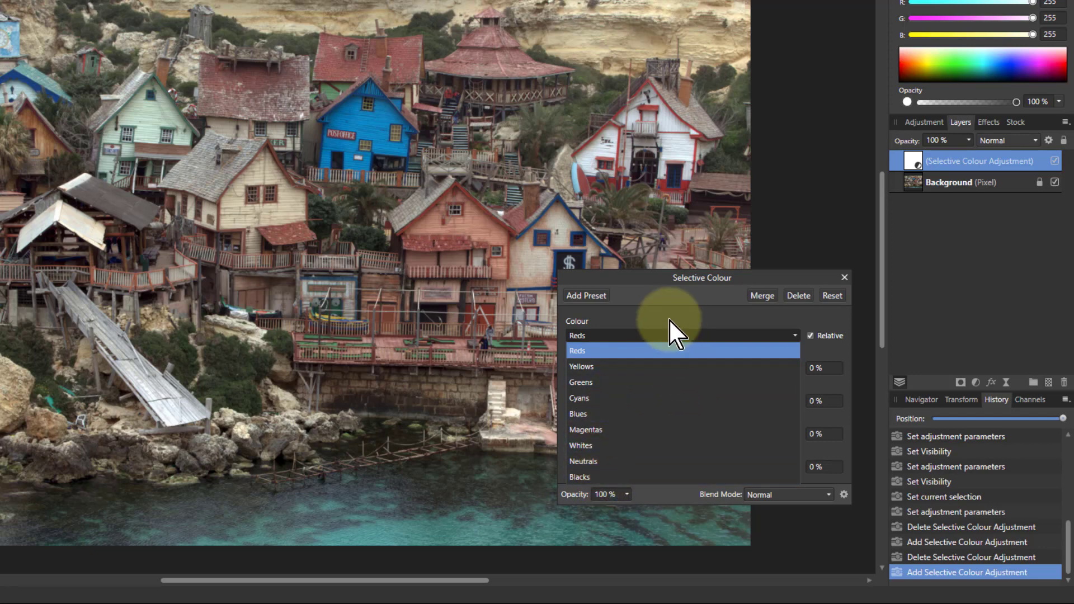
left_click(640, 277)
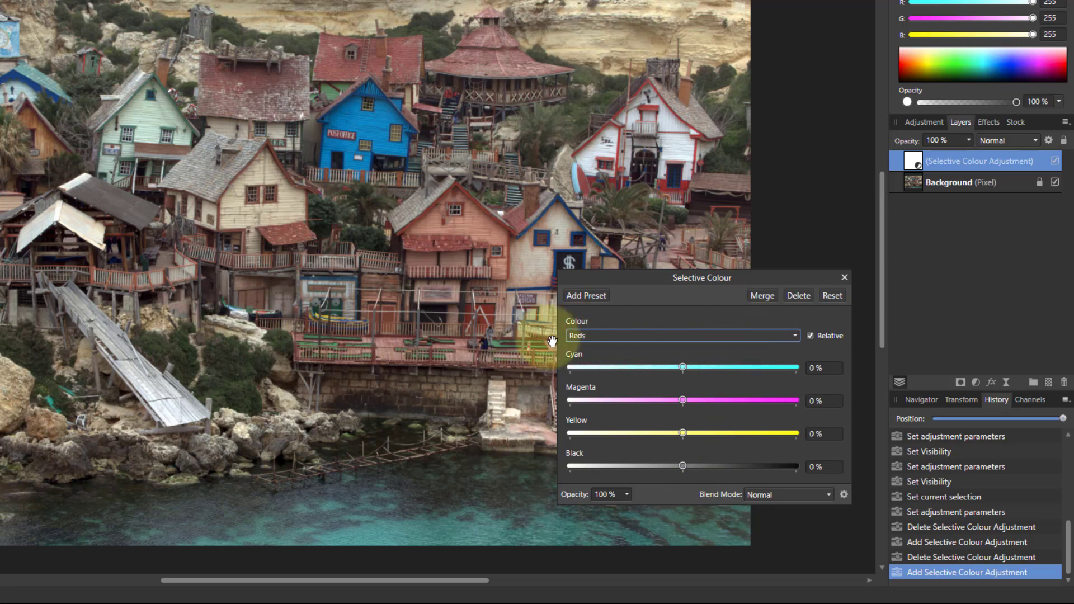
left_click(587, 336)
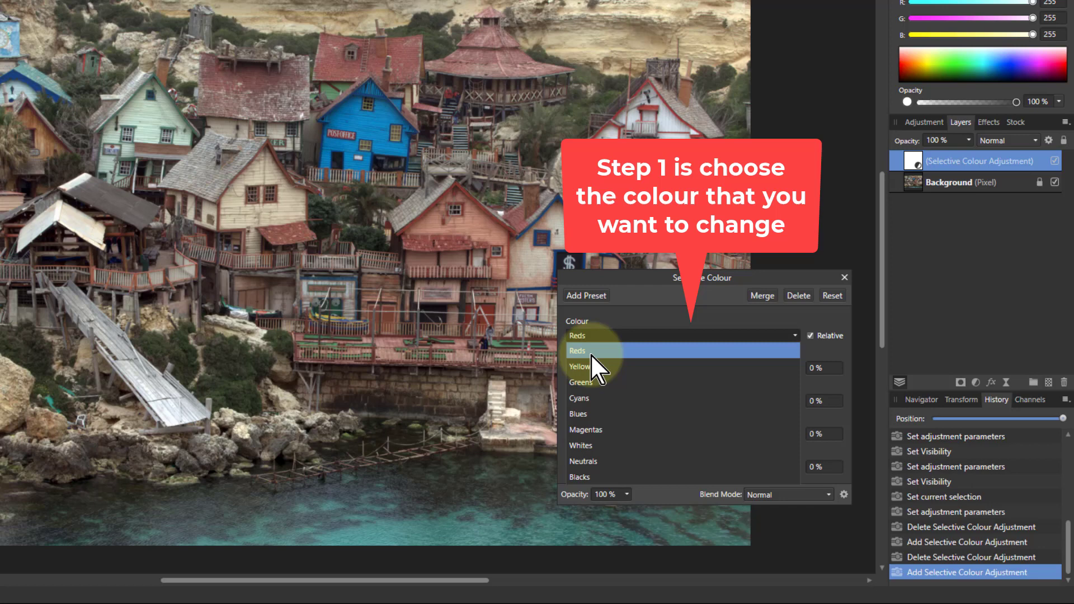
left_click(582, 336)
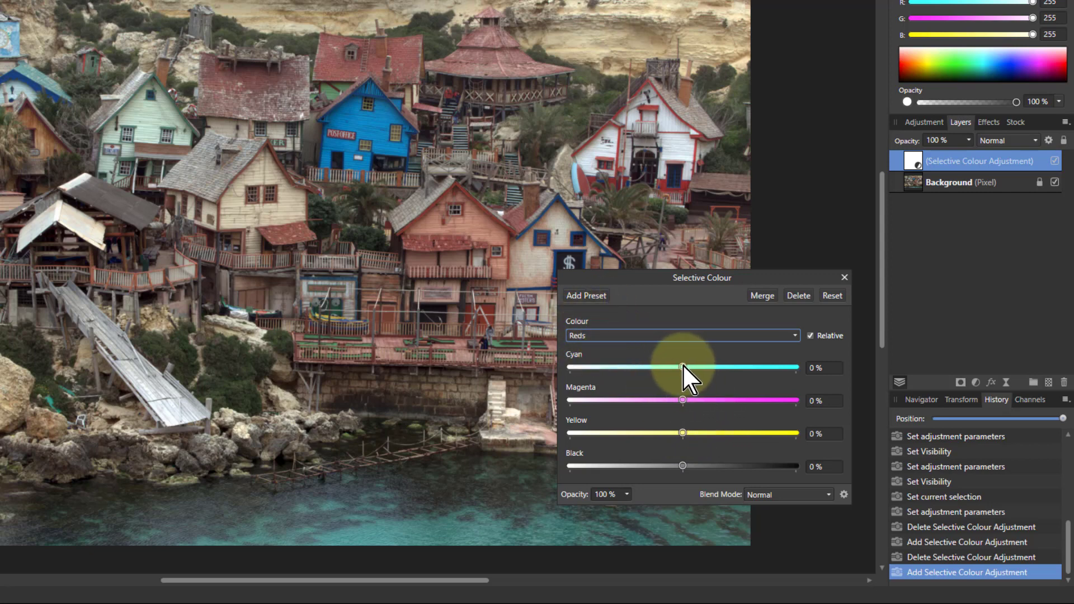
left_click_drag(682, 368, 685, 391)
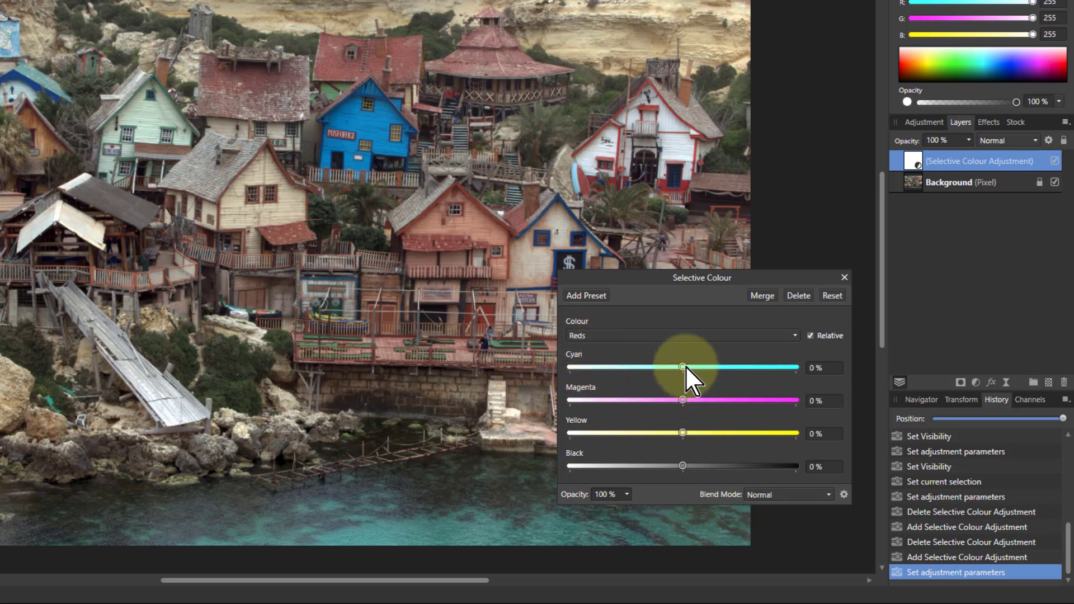
left_click_drag(685, 367, 781, 369)
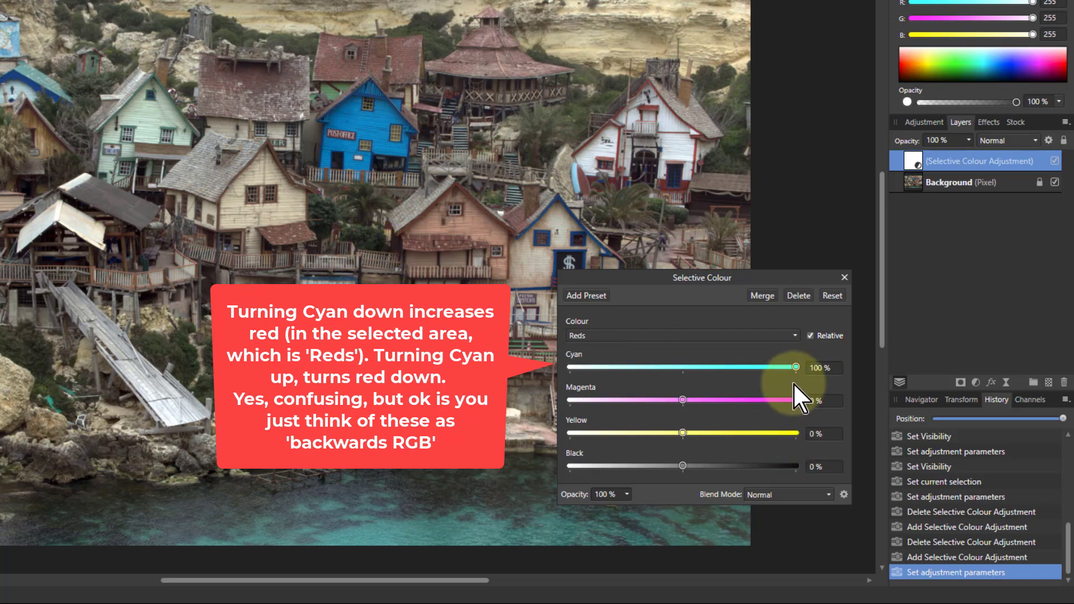
double_click(797, 367)
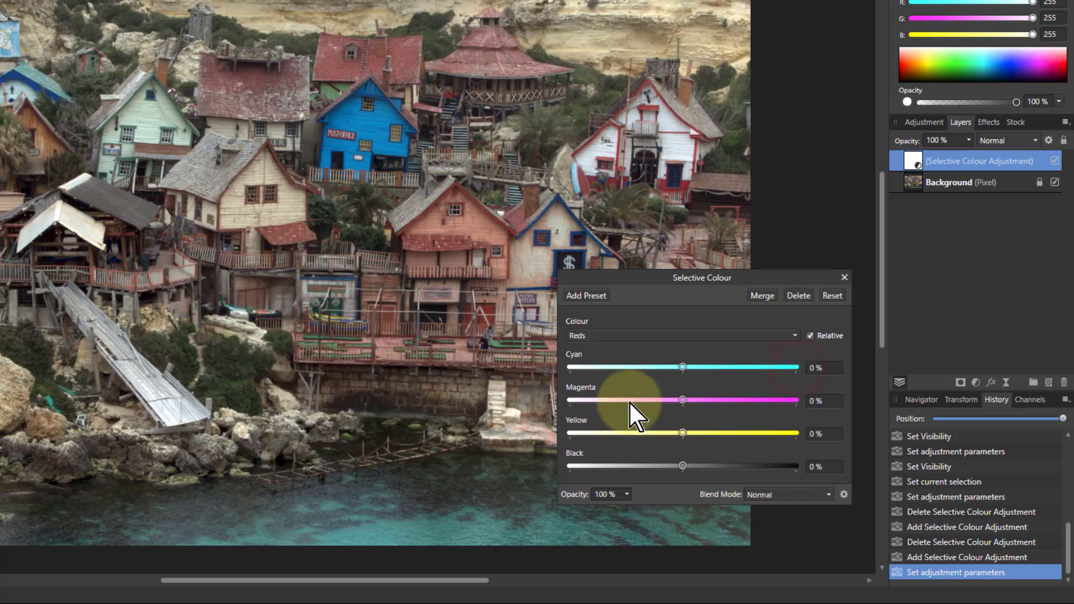
Step: Target the Blacks range and pull its Yellow to -100 %, then ease it back to about -34 %
left_click(673, 334)
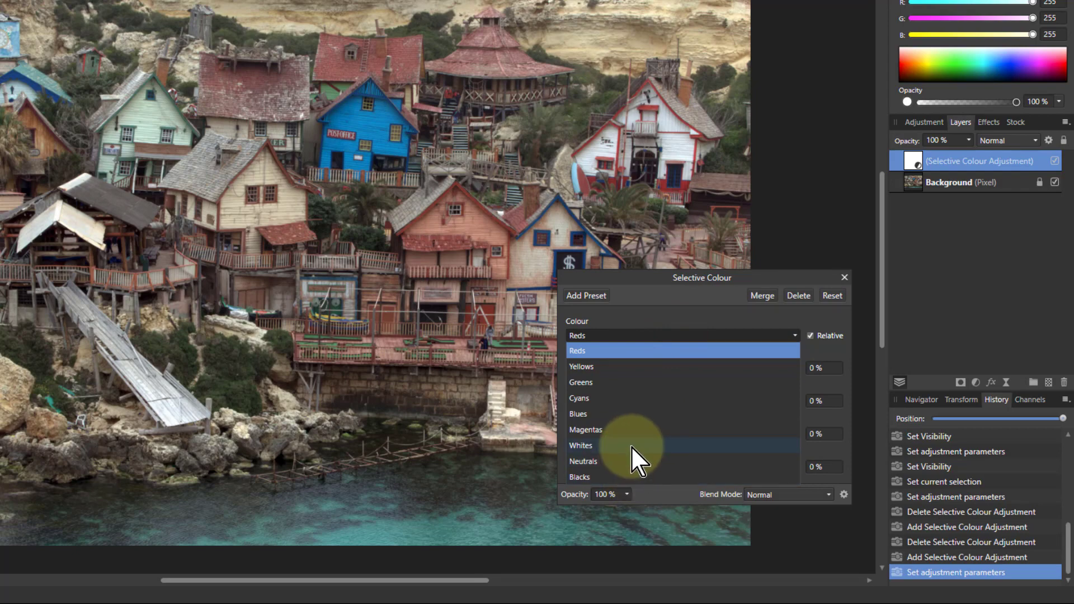
left_click(676, 477)
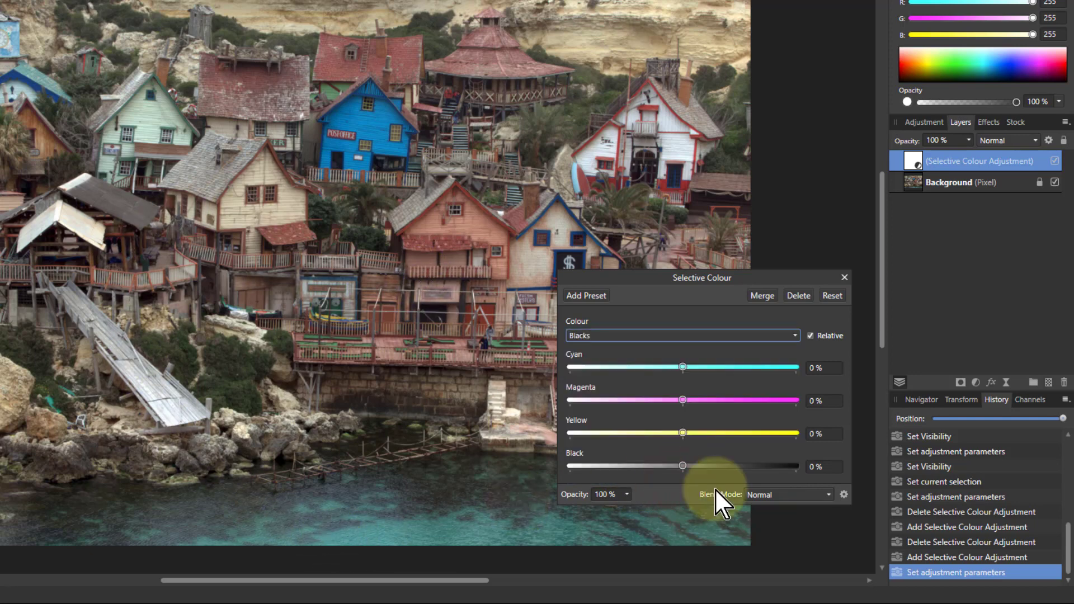
mouse_move(684, 365)
left_mouse_down()
mouse_move(475, 371)
mouse_move(935, 379)
mouse_move(452, 366)
mouse_move(884, 365)
mouse_move(496, 374)
mouse_move(742, 368)
mouse_move(510, 370)
mouse_move(683, 383)
left_mouse_up()
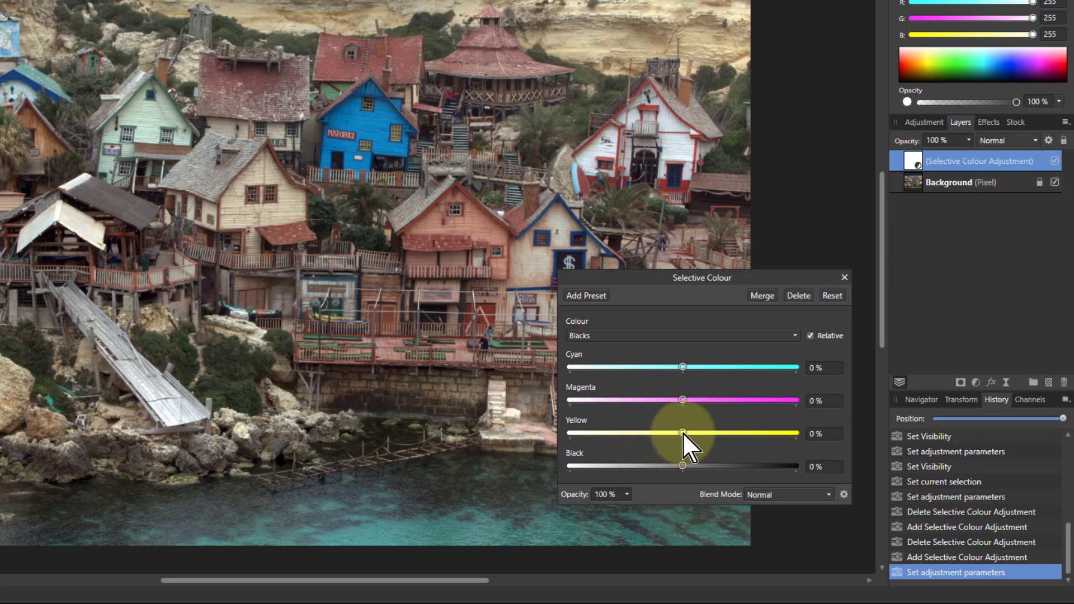
left_click_drag(682, 432, 500, 434)
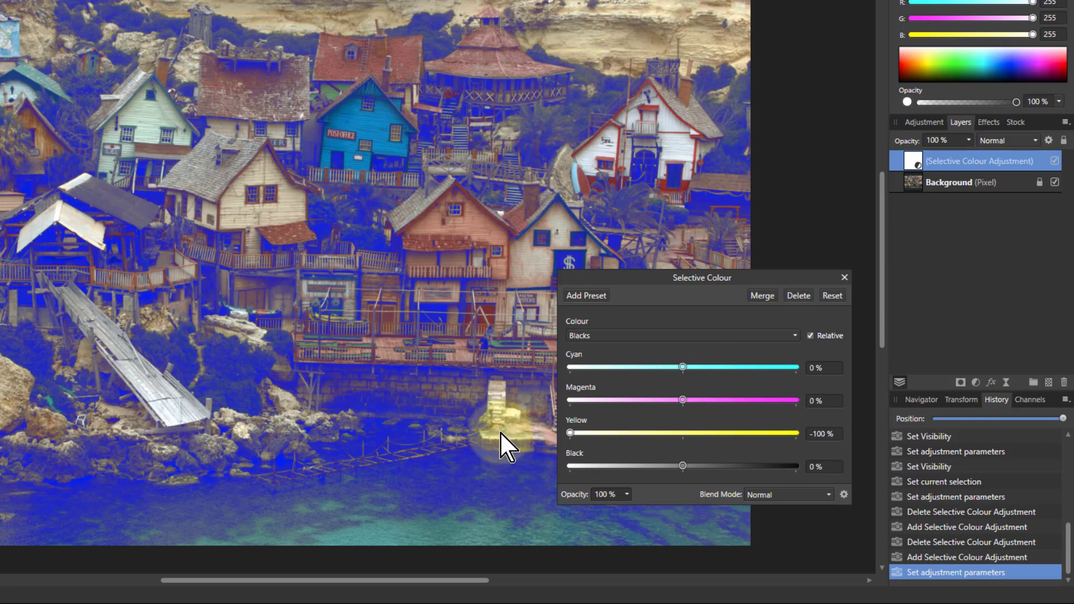
left_click_drag(571, 432, 634, 433)
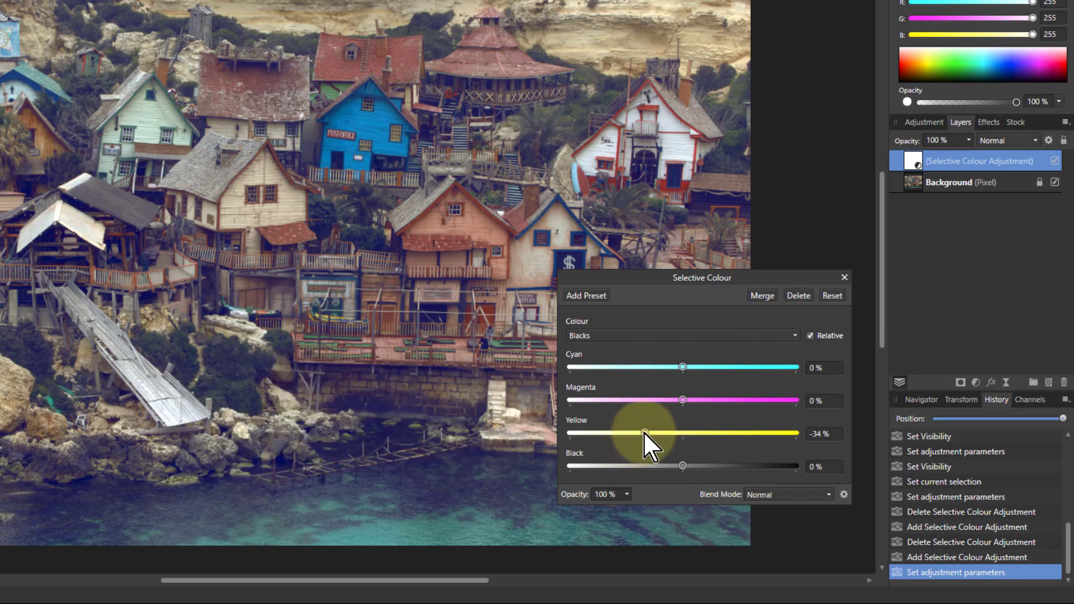
Step: Fine-tune the Blacks to Cyan 27 %, Magenta 26 %, Yellow -36 %, returning Black to 0 %
left_click_drag(625, 432, 642, 433)
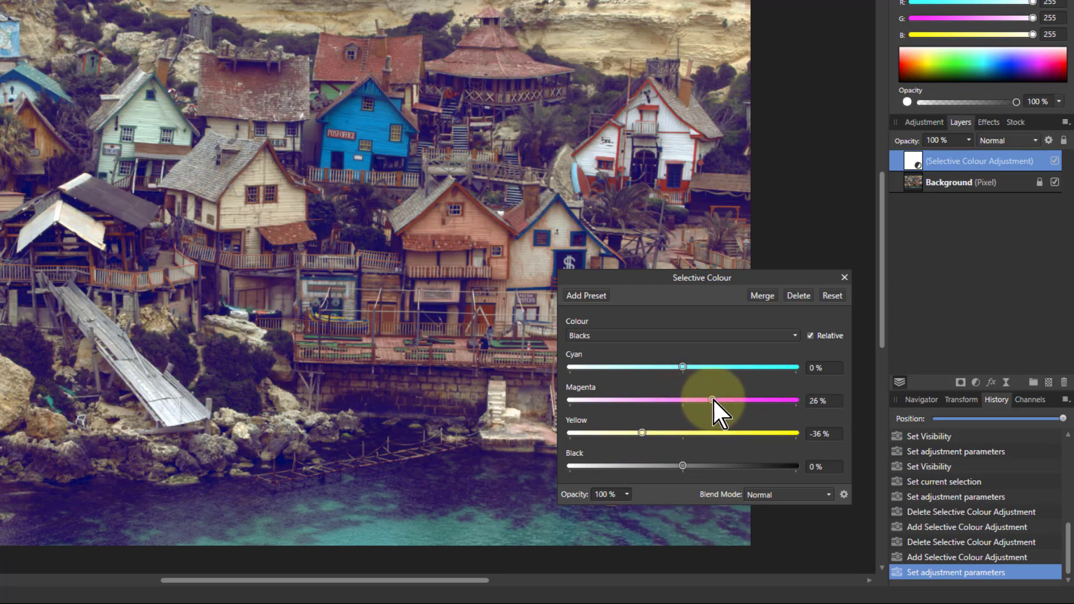
mouse_move(713, 398)
left_mouse_down()
mouse_move(629, 400)
mouse_move(732, 402)
mouse_move(713, 401)
left_mouse_up()
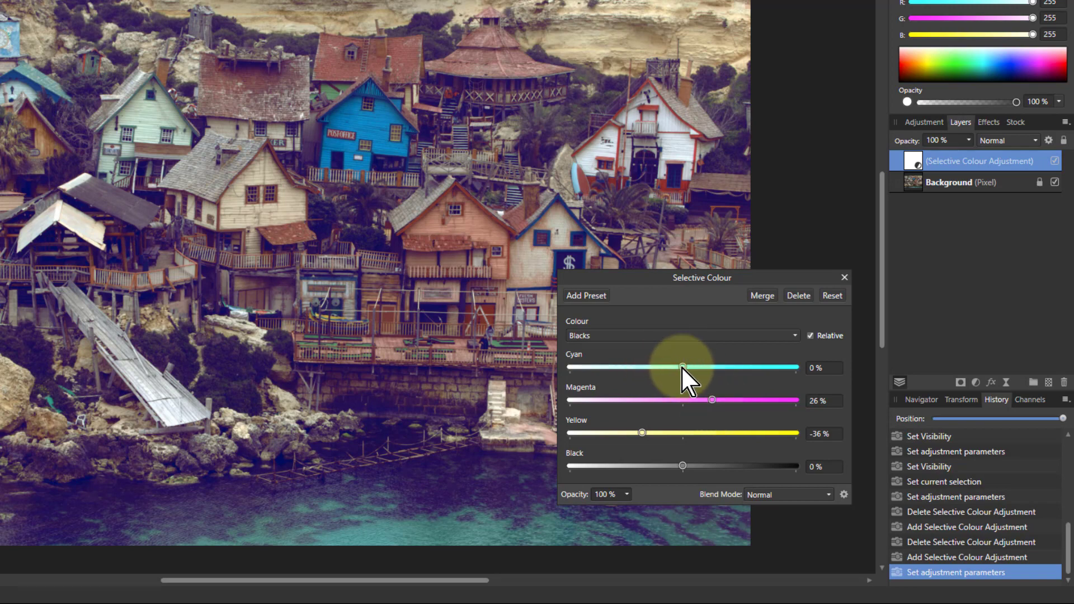
left_click_drag(682, 367, 727, 367)
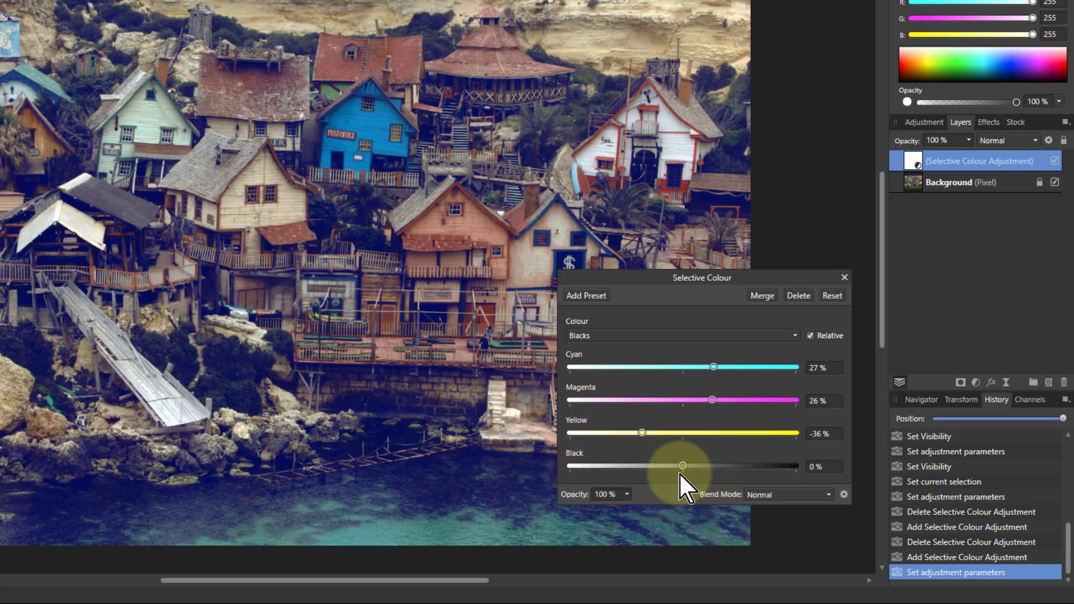
left_click_drag(682, 465, 762, 477)
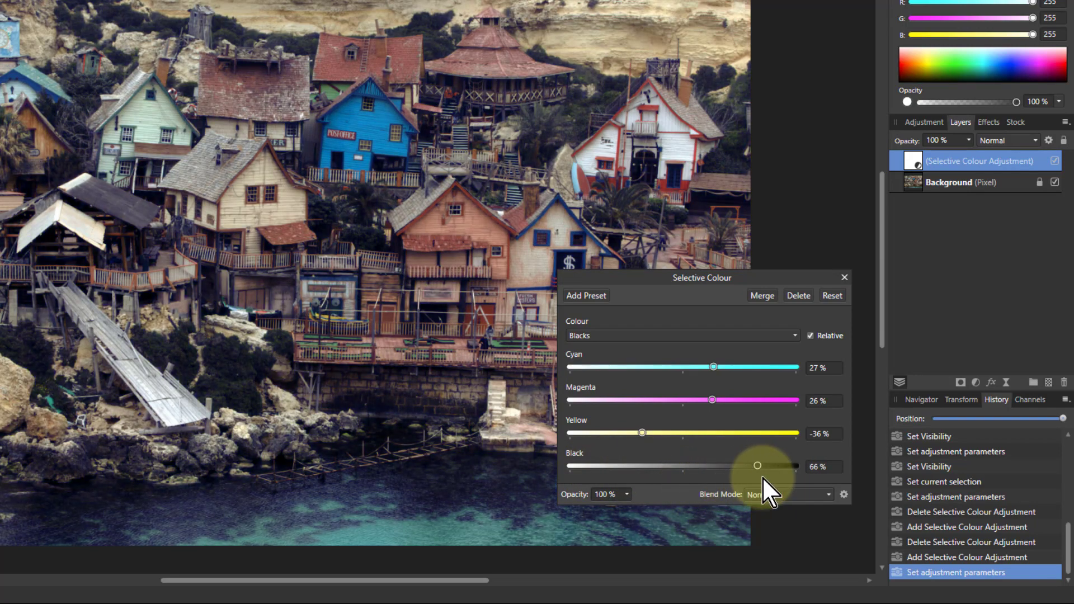
left_click_drag(849, 471, 689, 492)
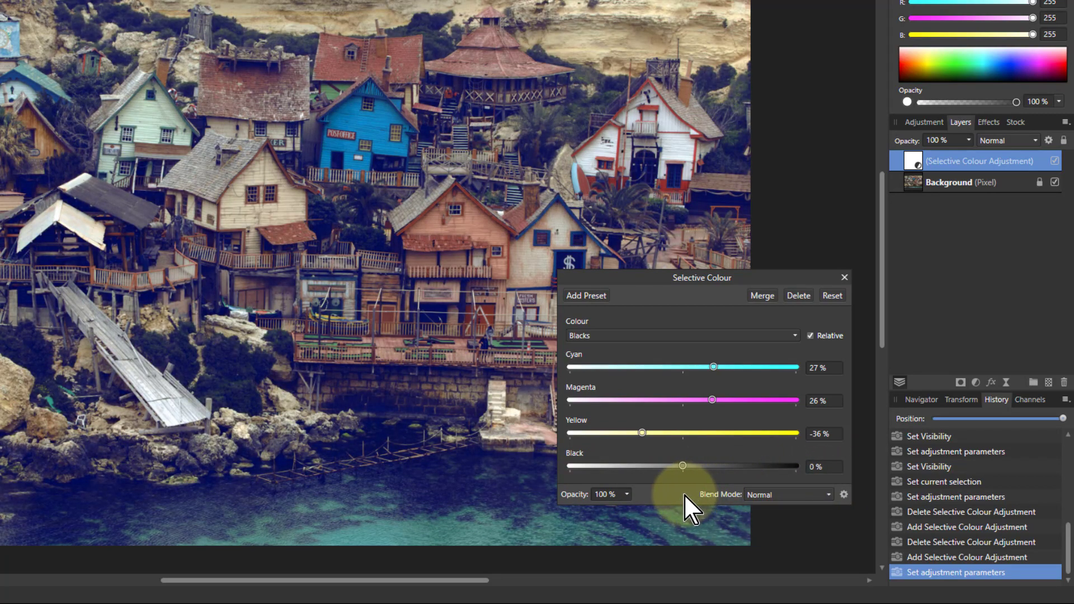
Step: Switch to the Whites range and set Cyan -68 %, Magenta 42 %, Yellow 10 %, Black 0 %
left_click(643, 335)
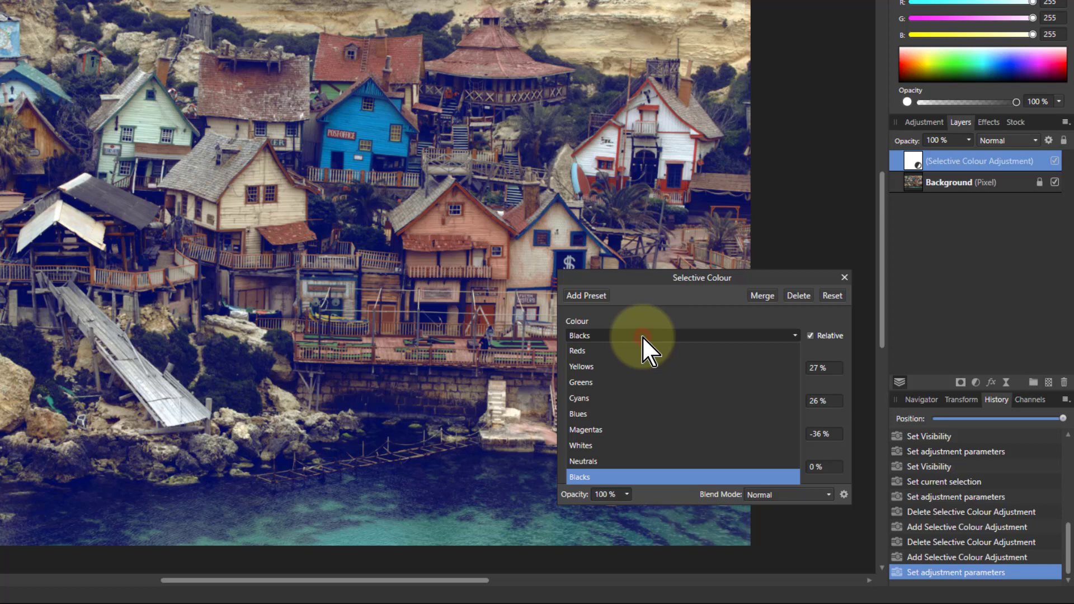
left_click(638, 446)
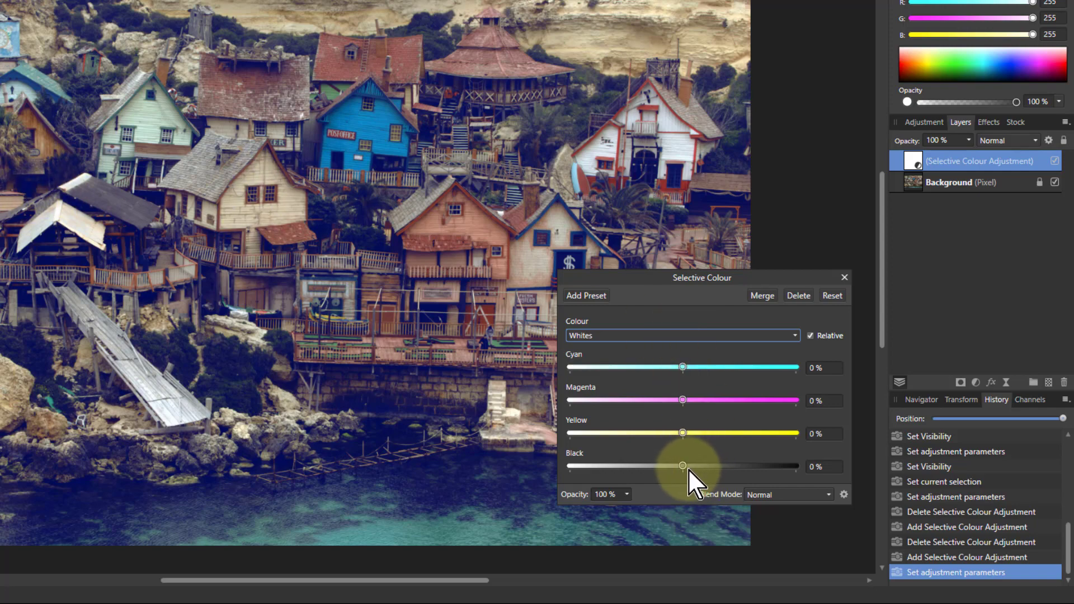
mouse_move(684, 465)
left_mouse_down()
mouse_move(590, 465)
mouse_move(855, 465)
mouse_move(686, 484)
left_mouse_up()
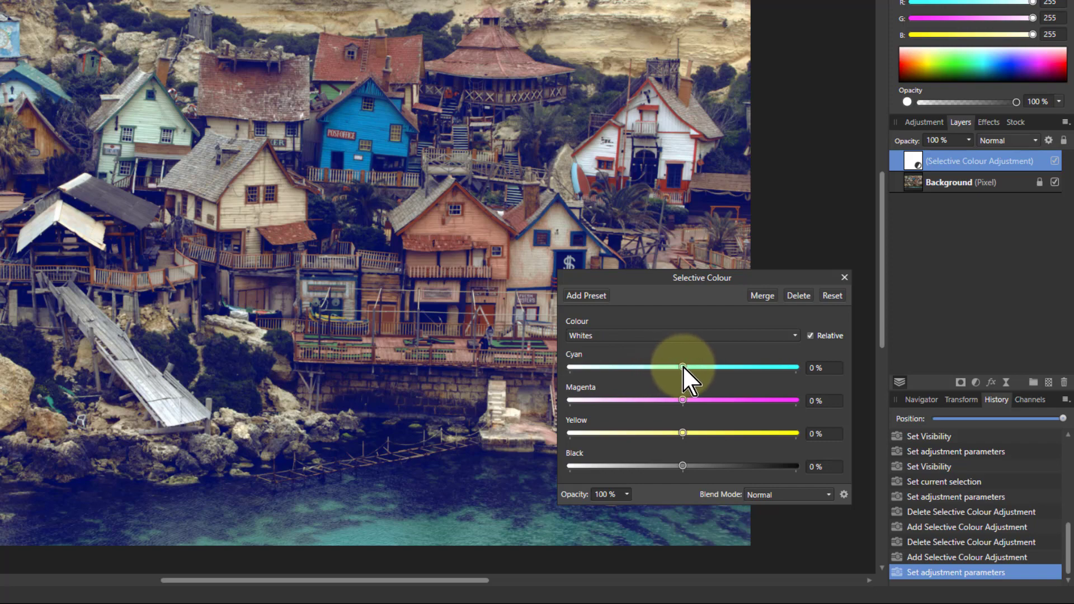
left_click_drag(682, 367, 607, 373)
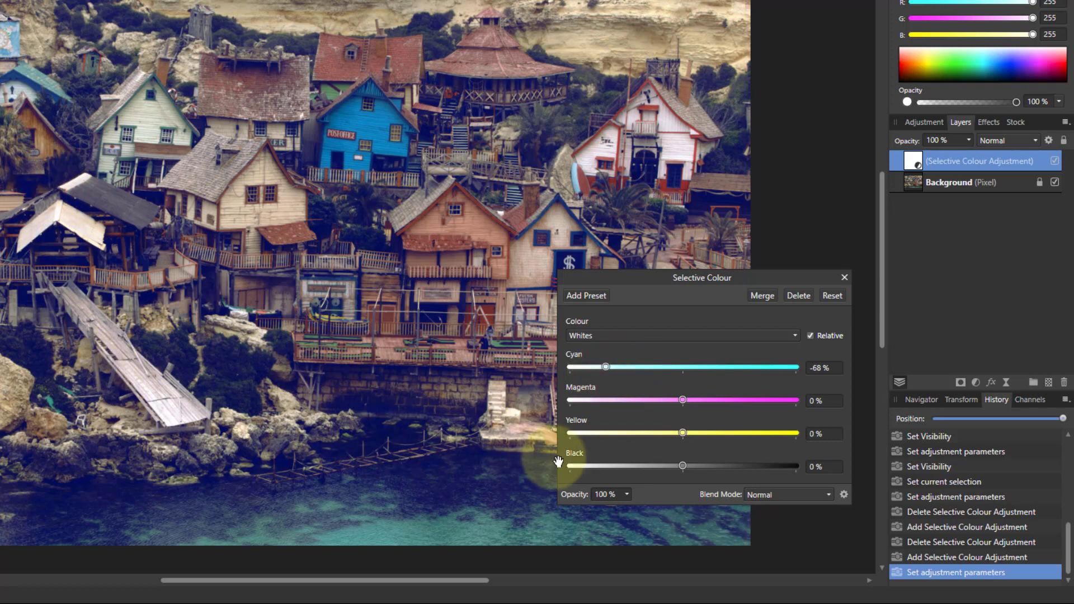
left_click_drag(681, 399, 735, 407)
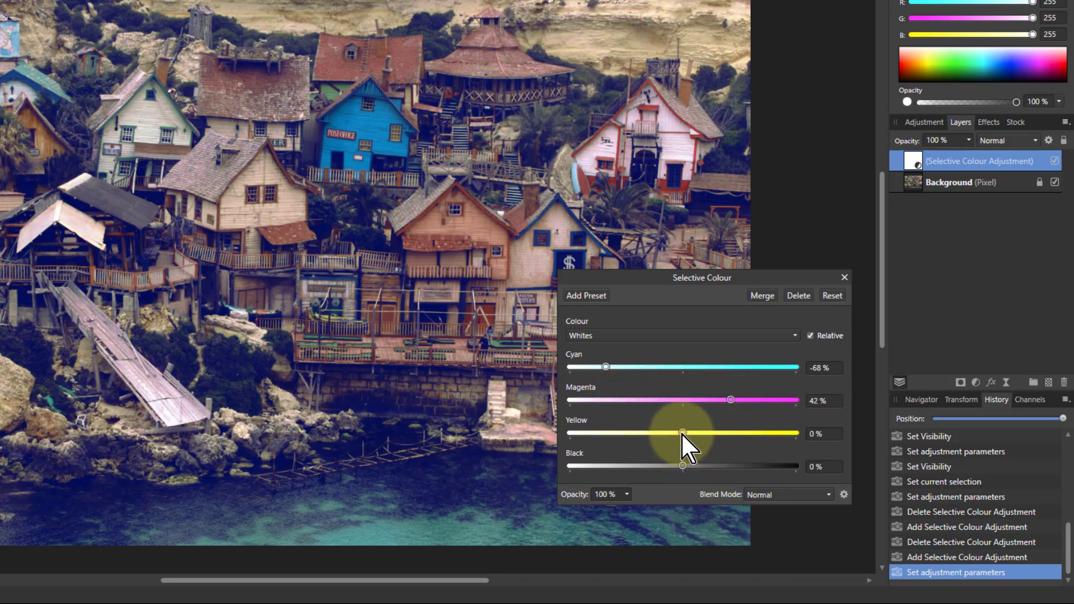
mouse_move(682, 434)
left_mouse_down()
mouse_move(656, 433)
mouse_move(728, 433)
mouse_move(612, 437)
mouse_move(707, 436)
mouse_move(694, 437)
left_mouse_up()
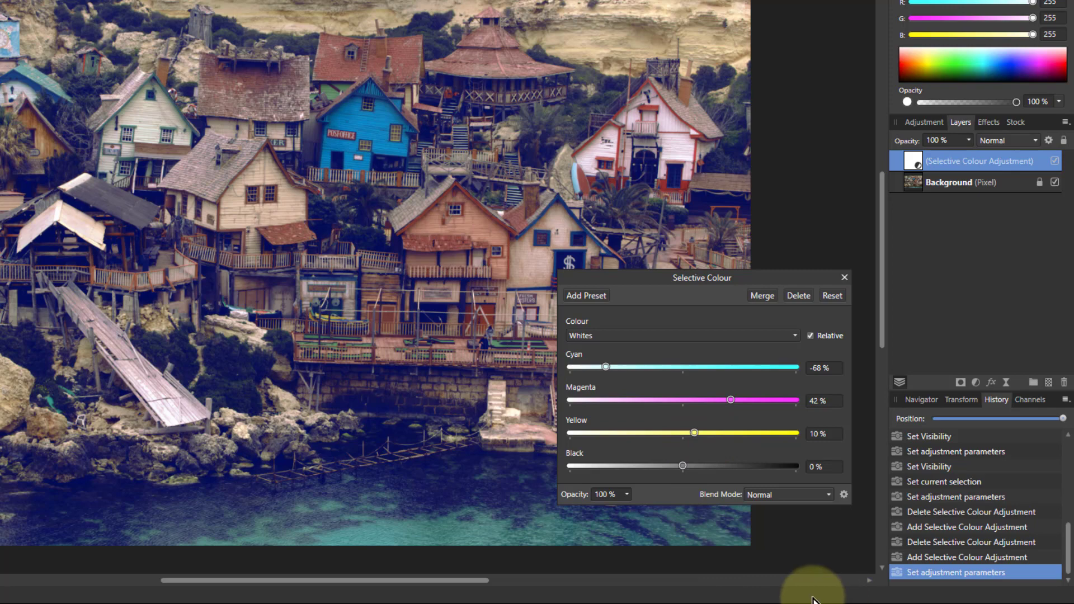
Step: Compare the adjustment with the original, then set Neutrals to Cyan -23 %, Magenta 6 %, Yellow 11 %
left_click(1055, 162)
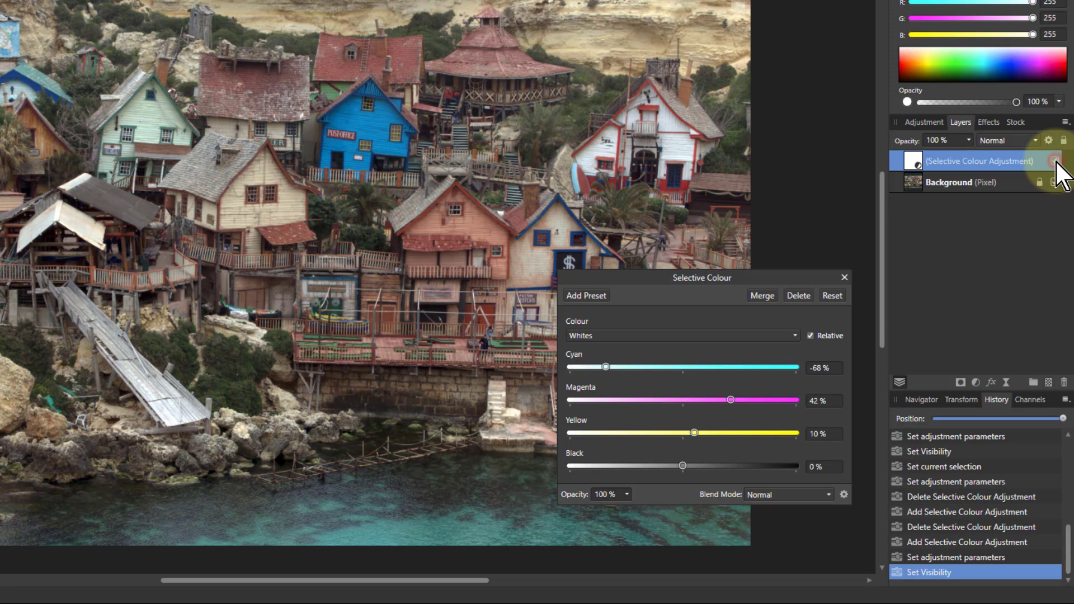
left_click(1055, 162)
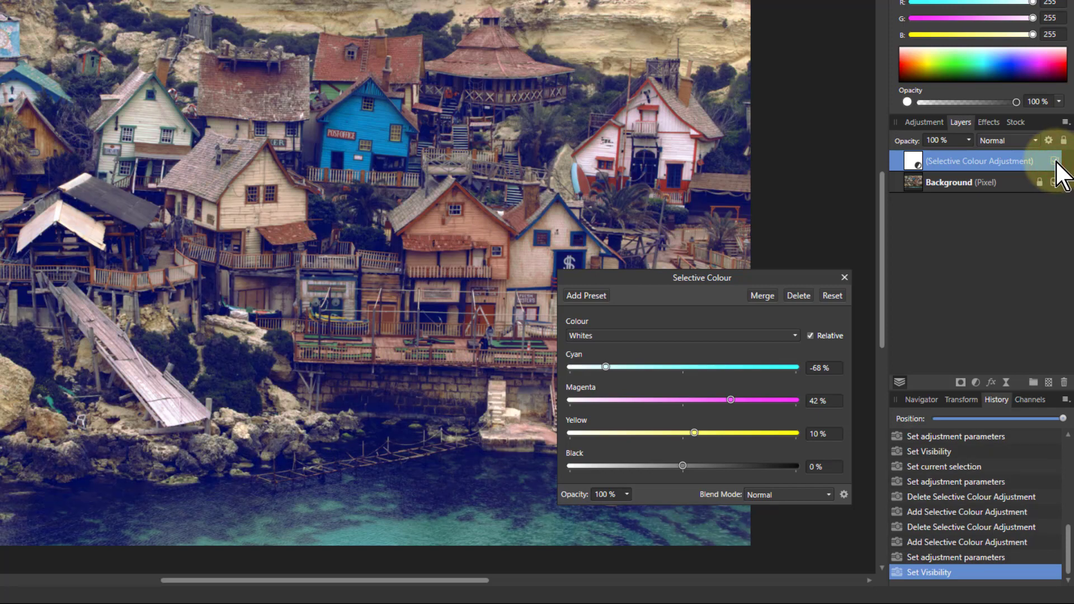
left_click(635, 336)
left_click(623, 463)
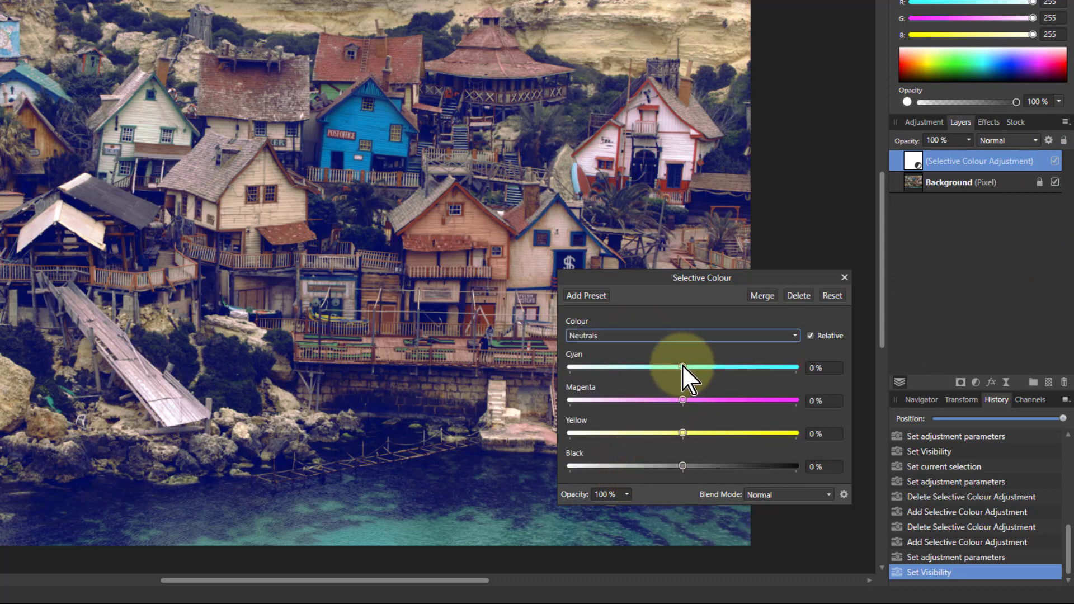
left_click_drag(683, 364, 656, 374)
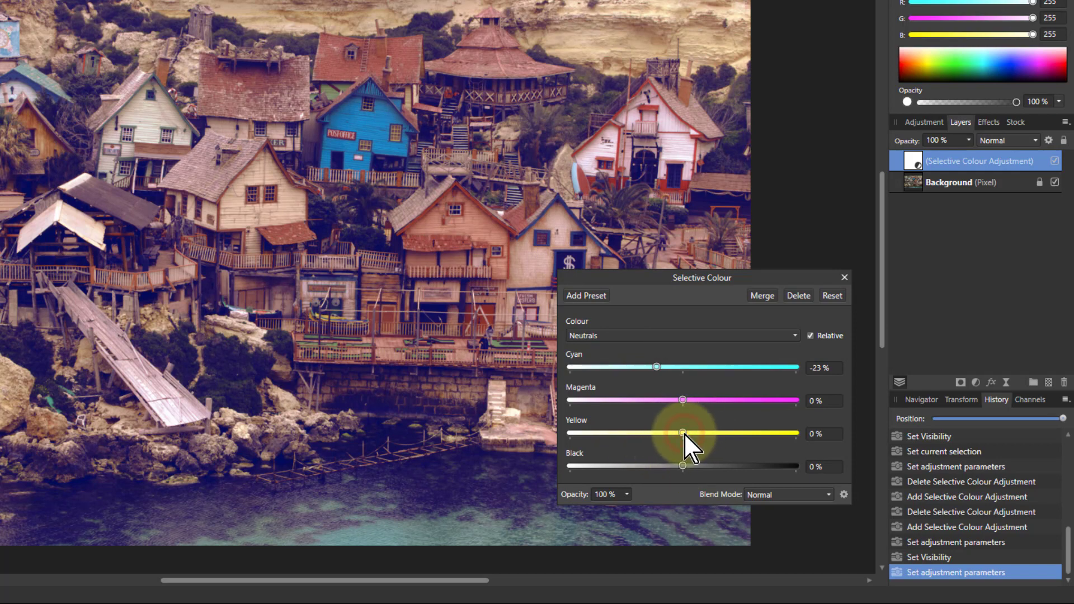
mouse_move(683, 432)
left_mouse_down()
mouse_move(719, 432)
mouse_move(693, 434)
mouse_move(623, 401)
mouse_move(700, 412)
mouse_move(689, 412)
left_mouse_up()
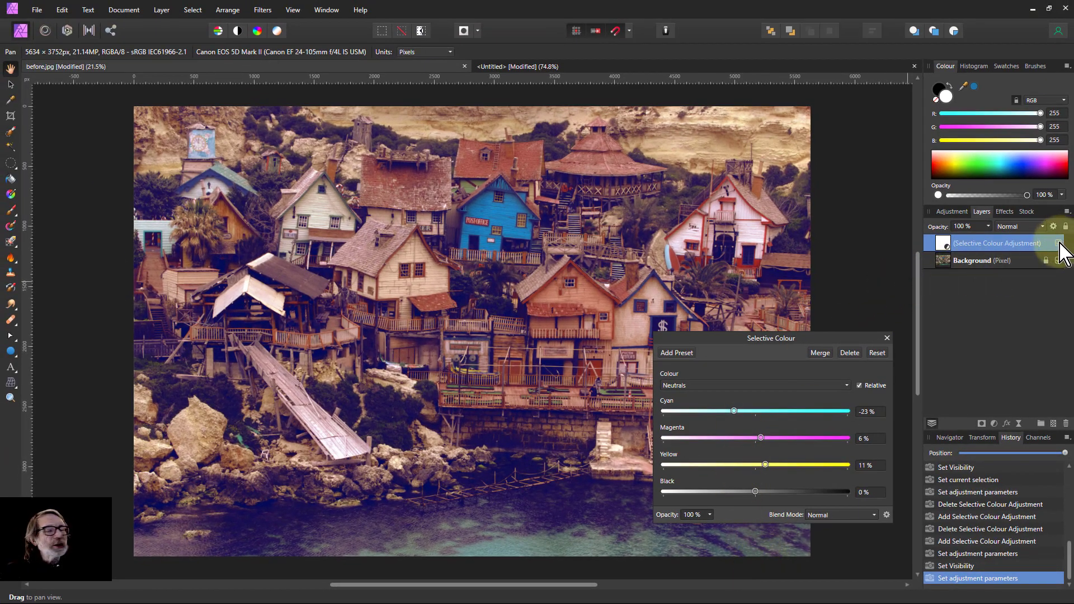
left_click(1059, 244)
left_click(1058, 244)
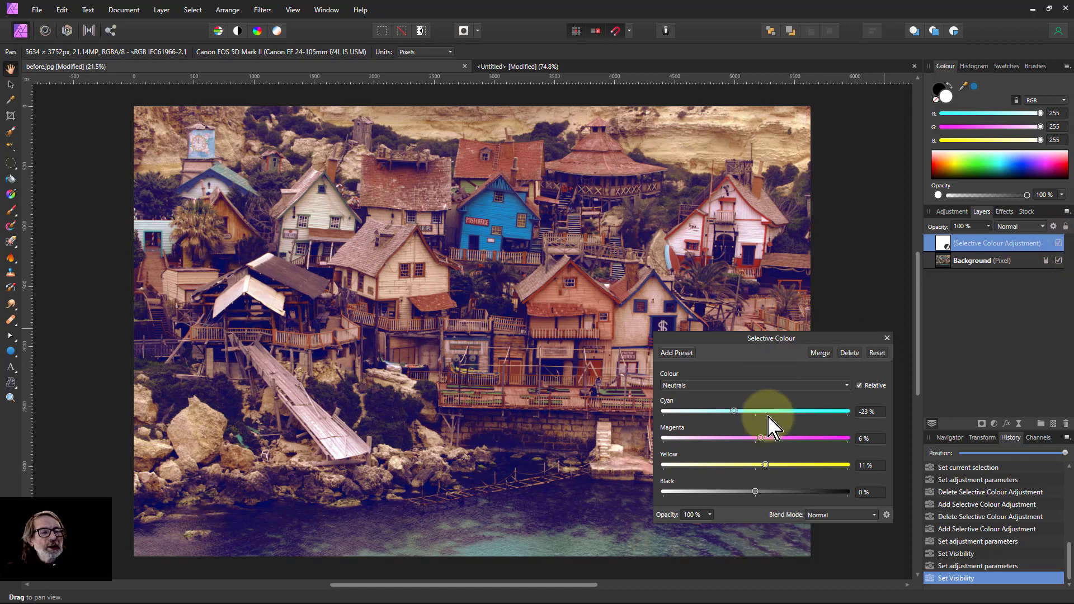
left_click(700, 390)
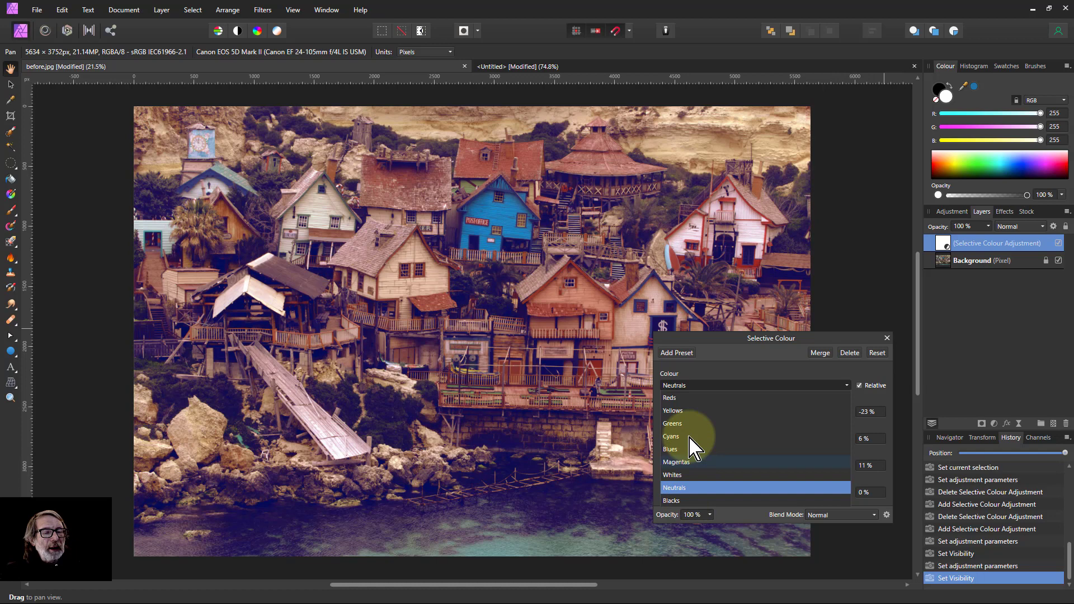
left_click(675, 385)
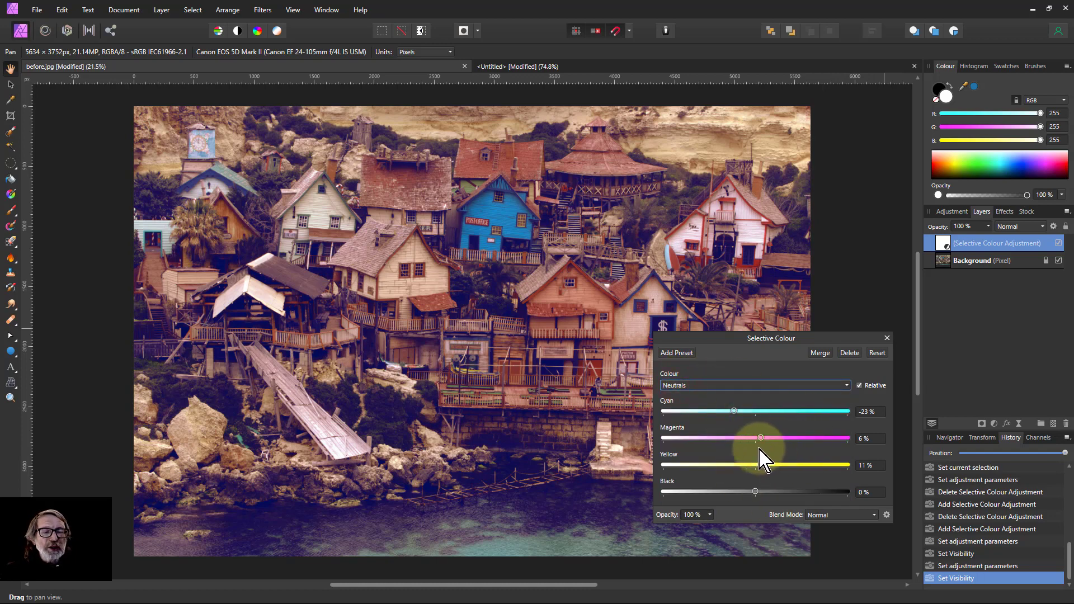